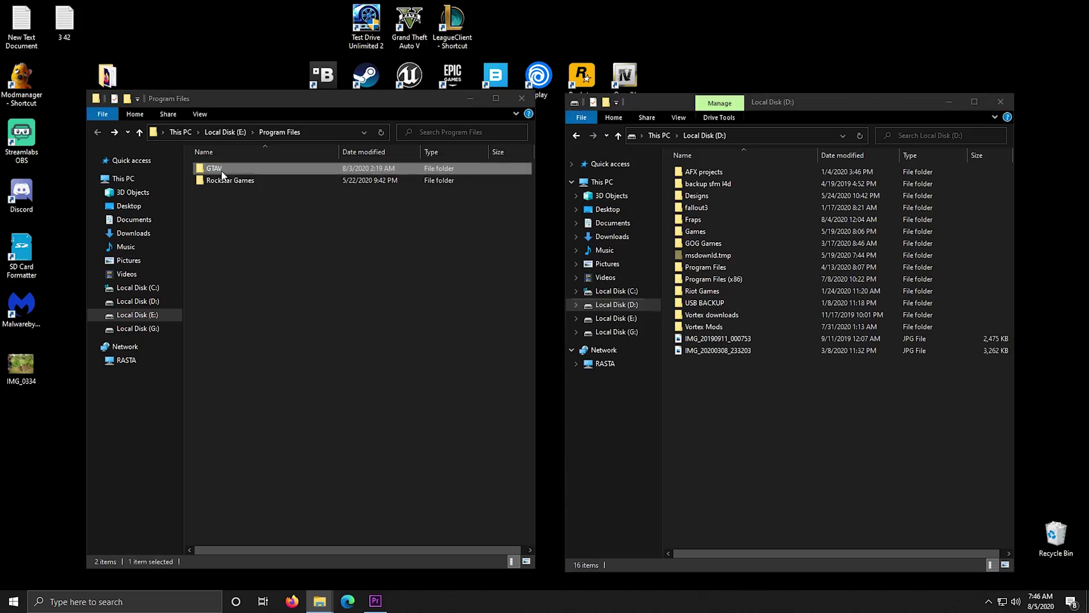
# - Copy the GTAV game folder from Program Files
pyautogui.doubleClick(253, 170)
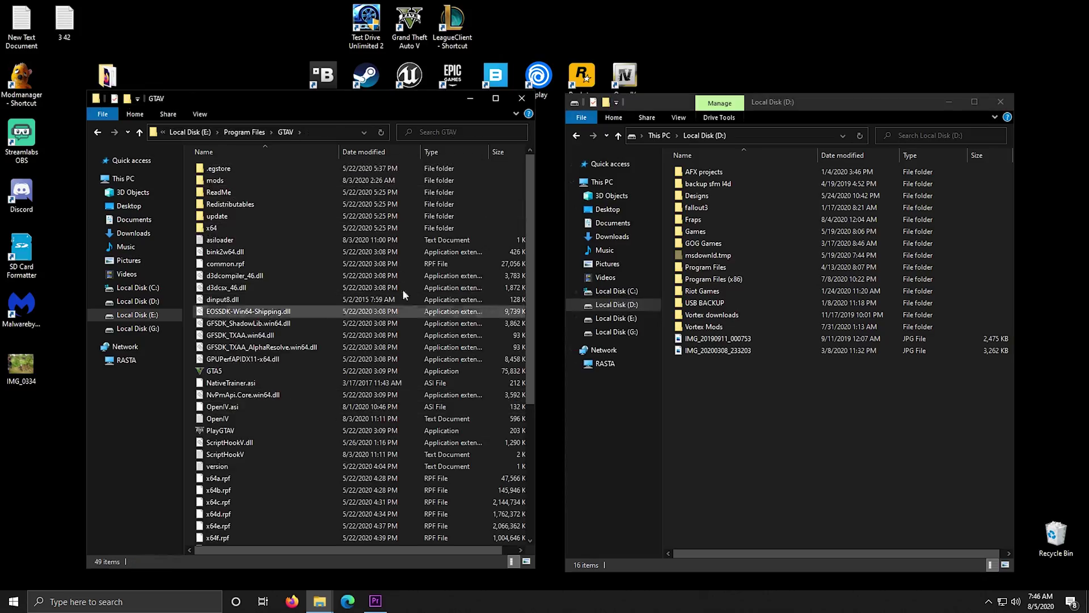
pyautogui.hotkey('alt', 'Left')
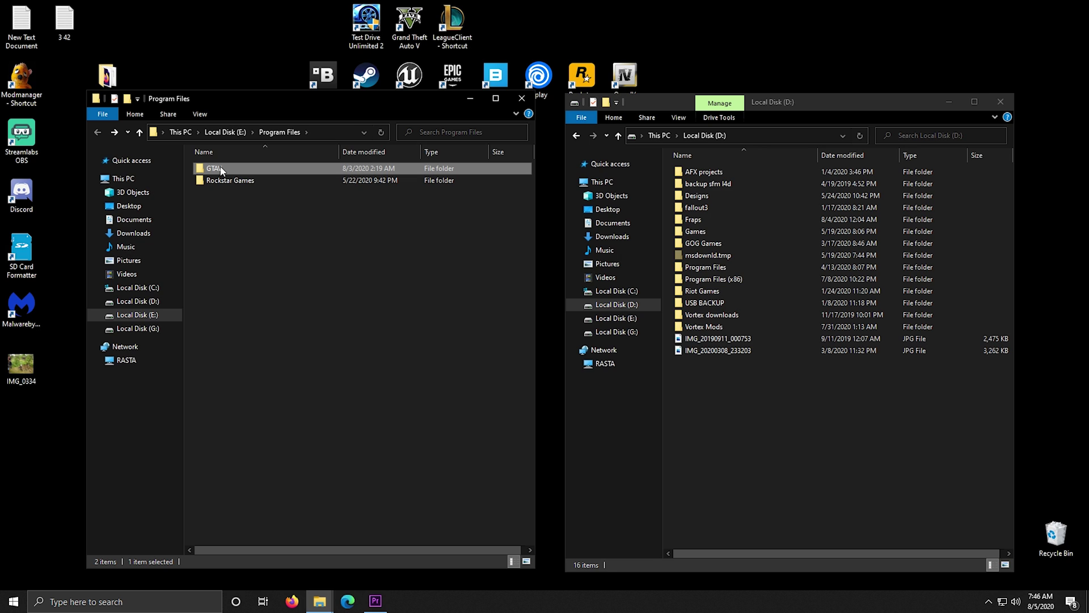
pyautogui.rightClick(221, 169)
pyautogui.click(251, 375)
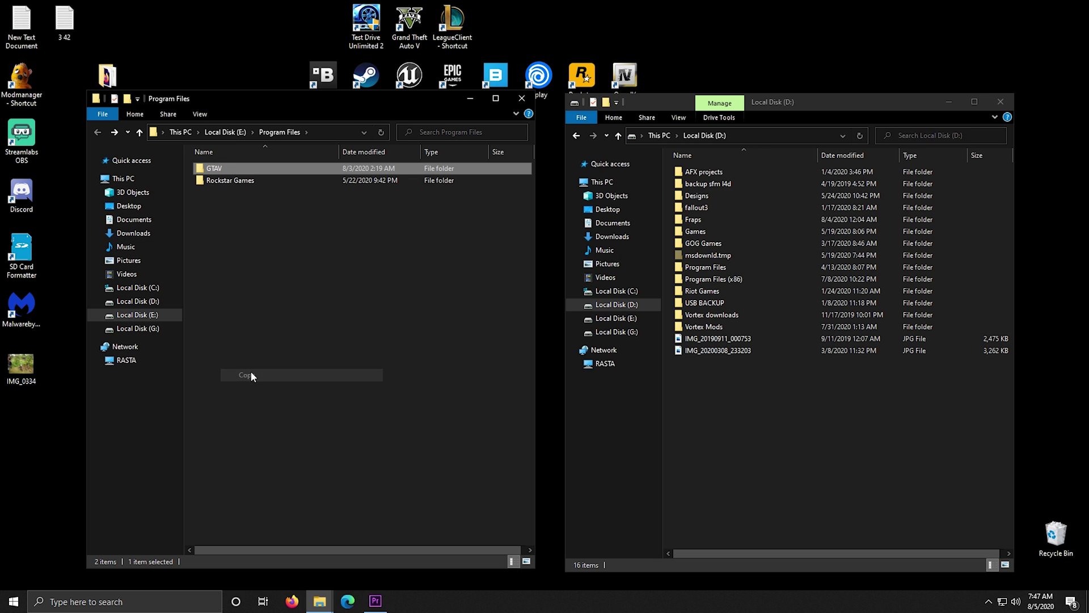
# - Create a 'GTA 5 Backup' folder on Local Disk (D:) and paste the GTAV folder into it
pyautogui.rightClick(701, 395)
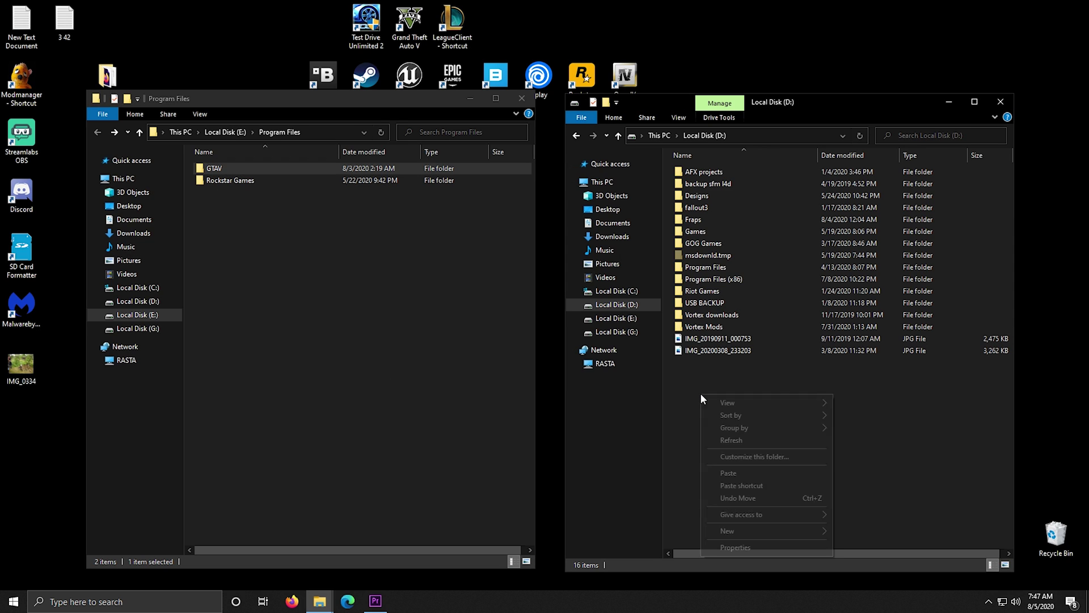
pyautogui.moveTo(769, 531)
pyautogui.click(865, 536)
pyautogui.write('GTA 5 Backup')
pyautogui.press('Return')
pyautogui.press('Return')
pyautogui.rightClick(826, 312)
pyautogui.click(850, 391)
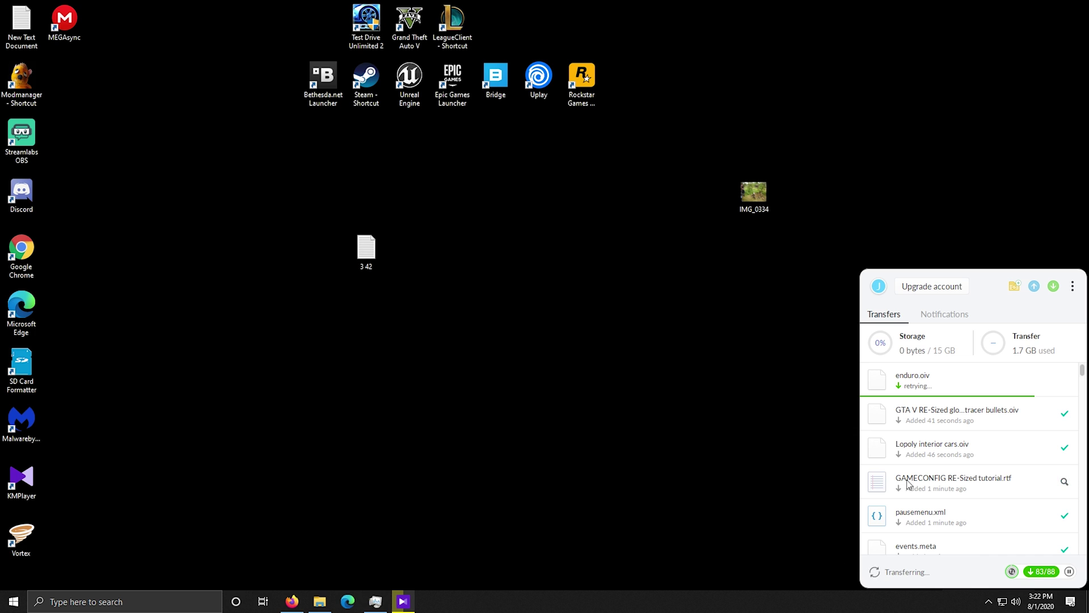
pyautogui.scroll(-10, 1005, 440)
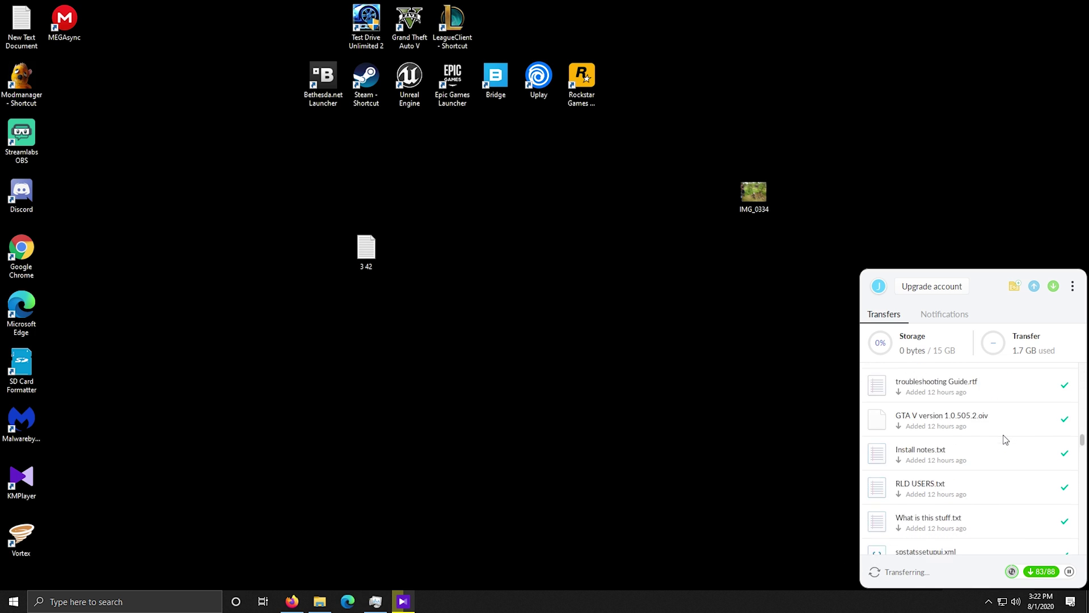
pyautogui.scroll(-3, 1003, 438)
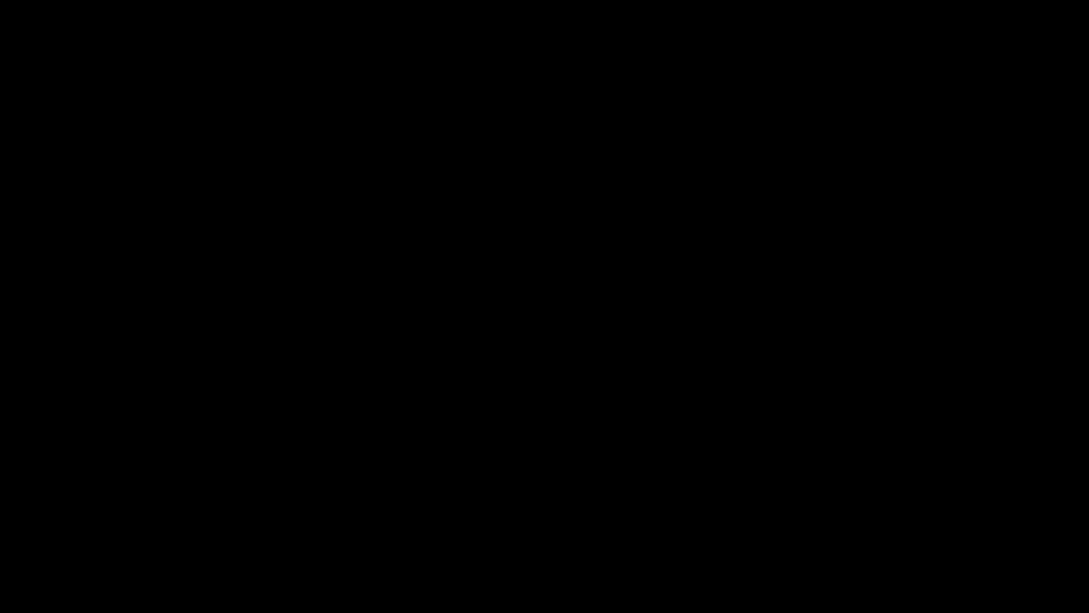
# - Install OpenIV in English on this computer, accepting the license, then launch it from the desktop
pyautogui.click(412, 236)
pyautogui.click(669, 421)
pyautogui.click(431, 414)
pyautogui.click(659, 424)
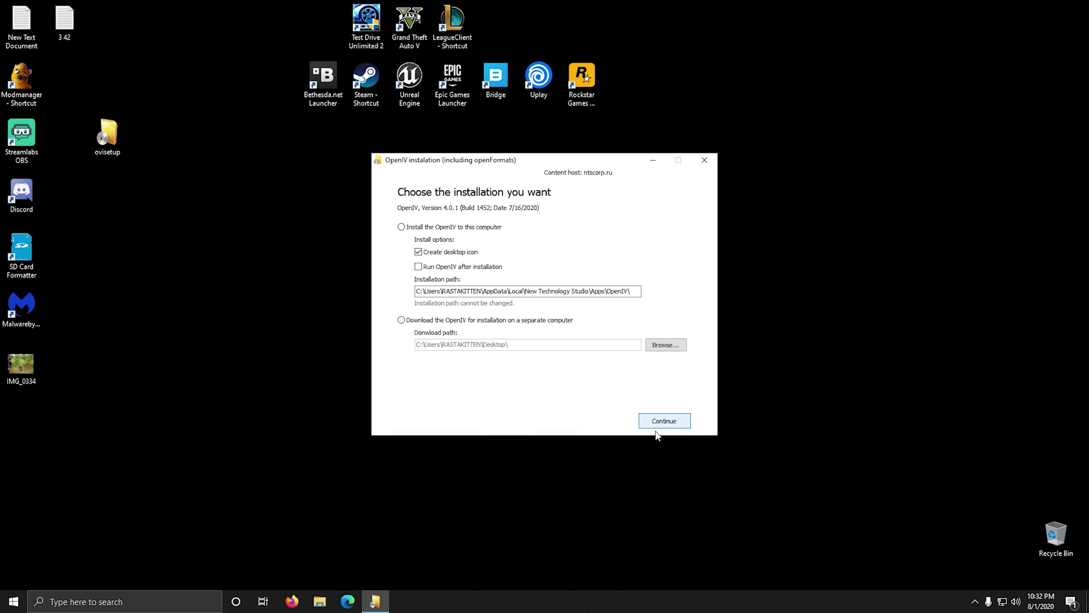
pyautogui.click(658, 421)
pyautogui.click(546, 347)
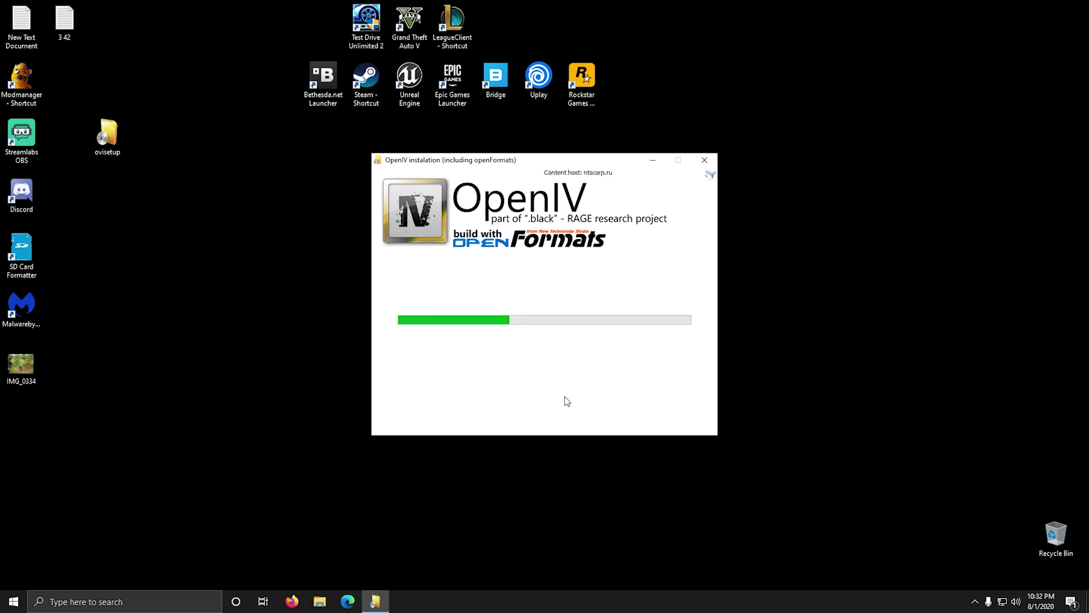
pyautogui.doubleClick(626, 79)
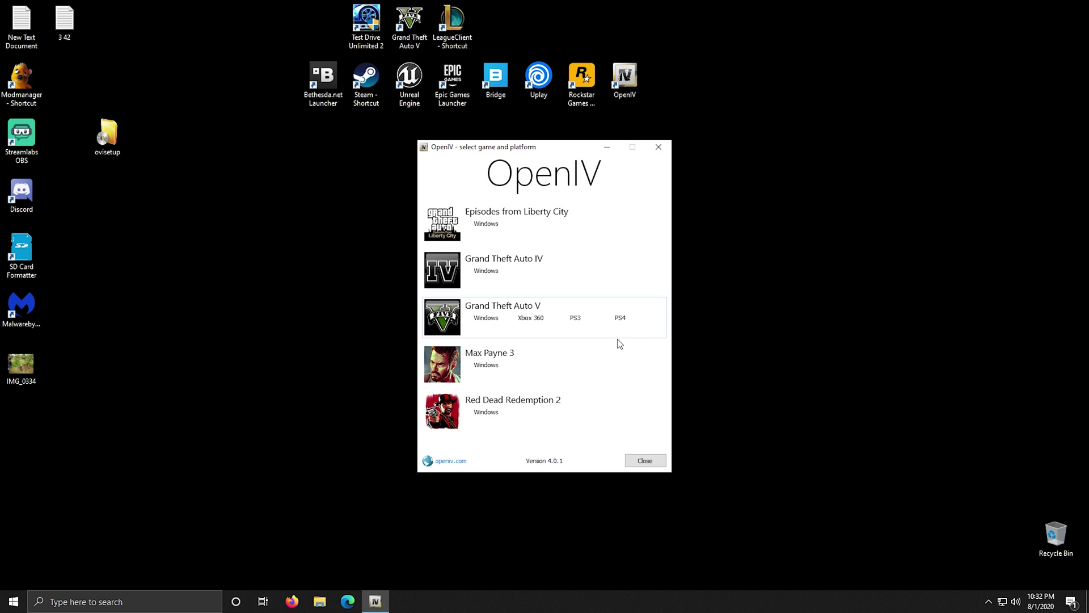
# - Choose GTA V for Windows, set E:\Program Files\GTAV as the game folder, and continue
pyautogui.click(489, 320)
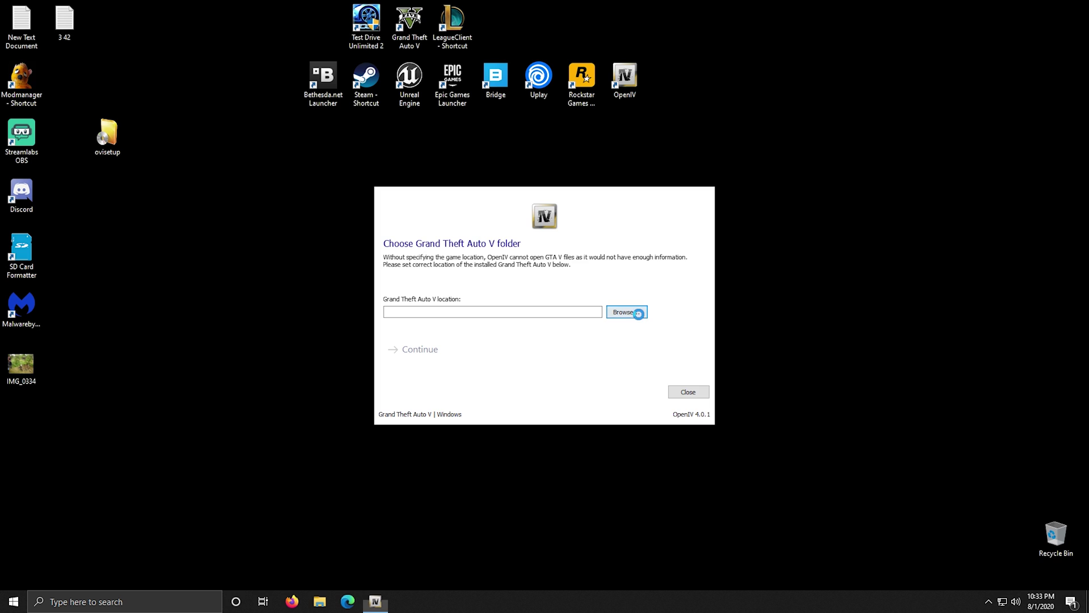
pyautogui.click(624, 312)
pyautogui.click(430, 434)
pyautogui.click(531, 391)
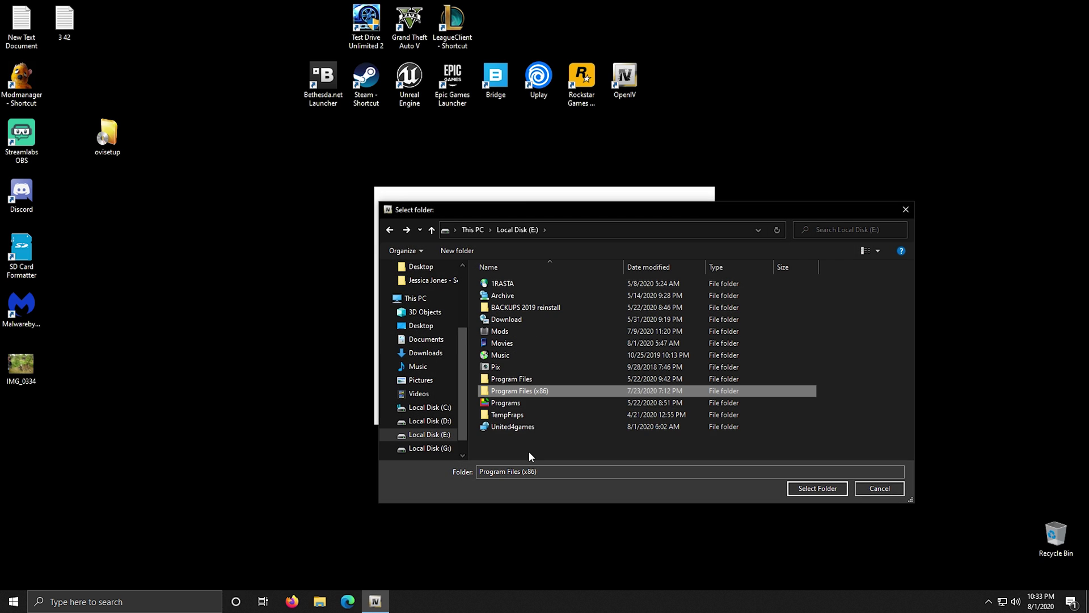
pyautogui.click(527, 379)
pyautogui.doubleClick(527, 379)
pyautogui.hotkey('alt', 'Up')
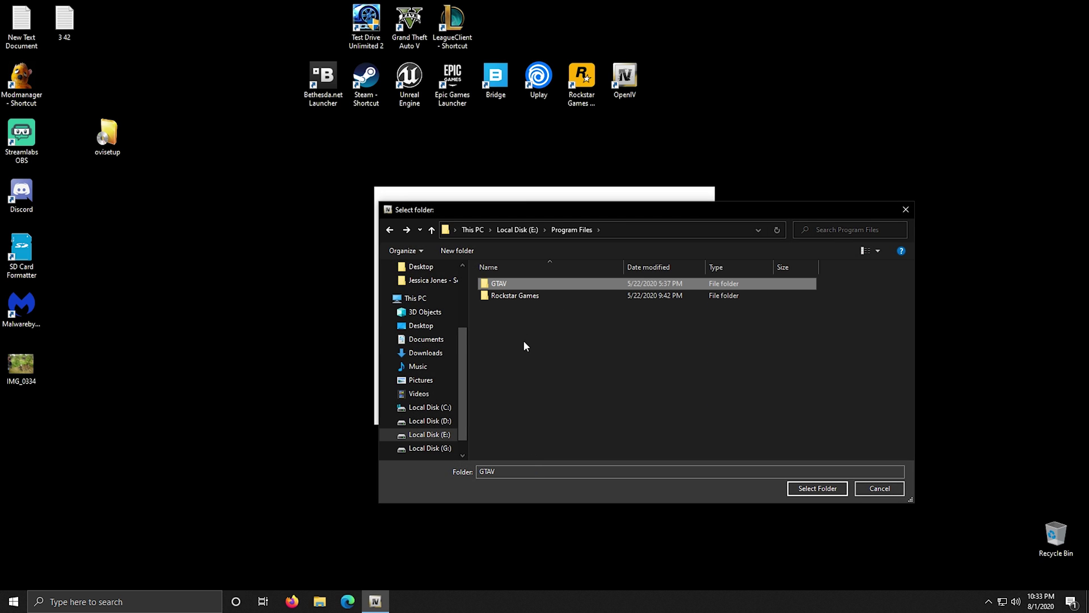
pyautogui.click(811, 488)
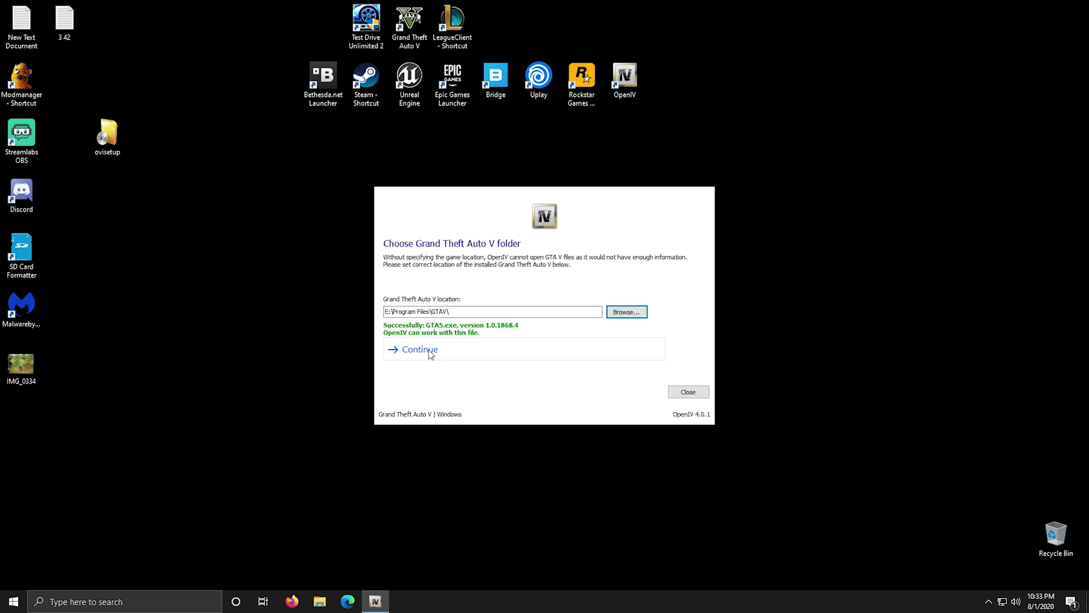
pyautogui.click(430, 354)
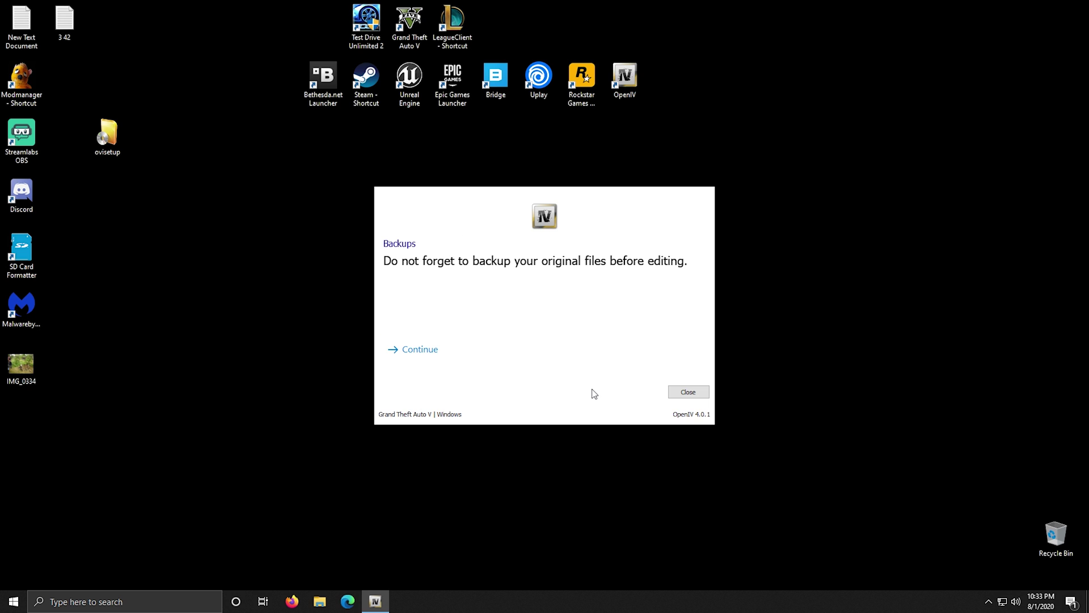
pyautogui.click(413, 352)
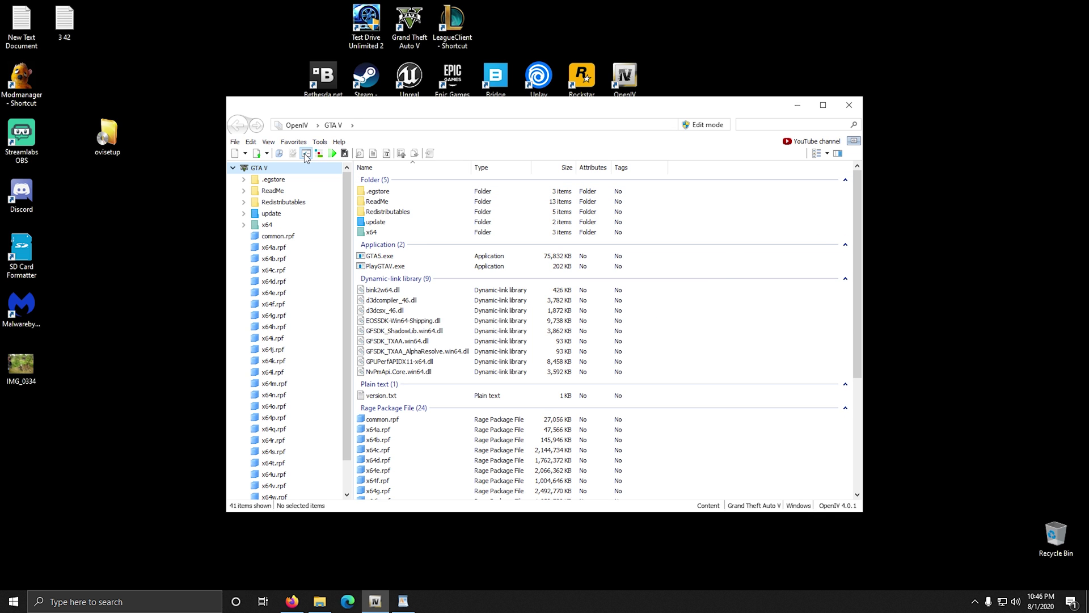
# - In the ASI Manager, install ASI Loader and OpenIV.ASI, and agree to create the mods folder
pyautogui.click(305, 153)
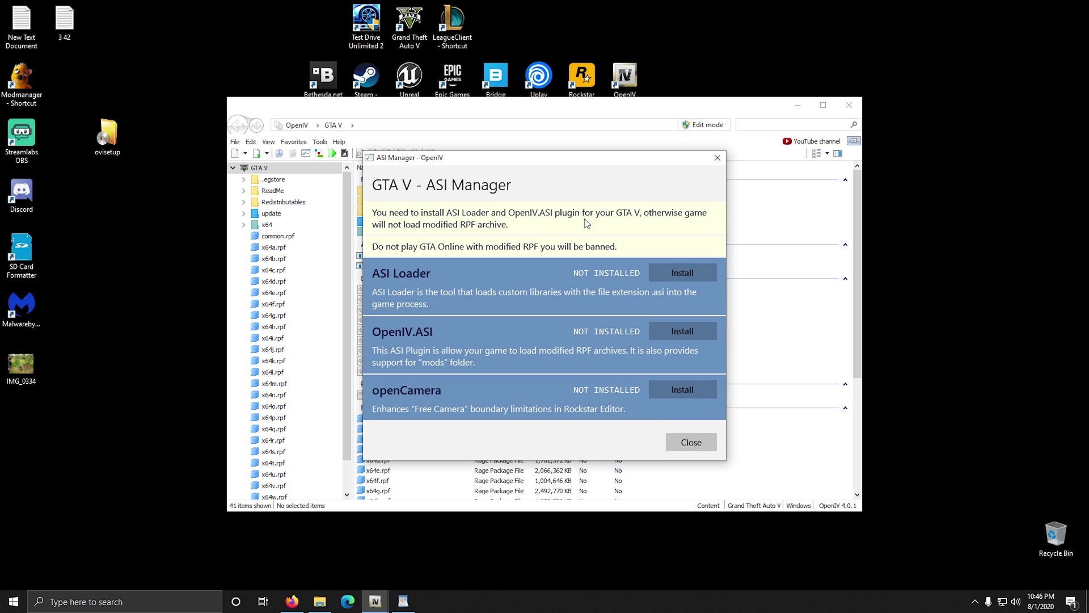
pyautogui.click(670, 275)
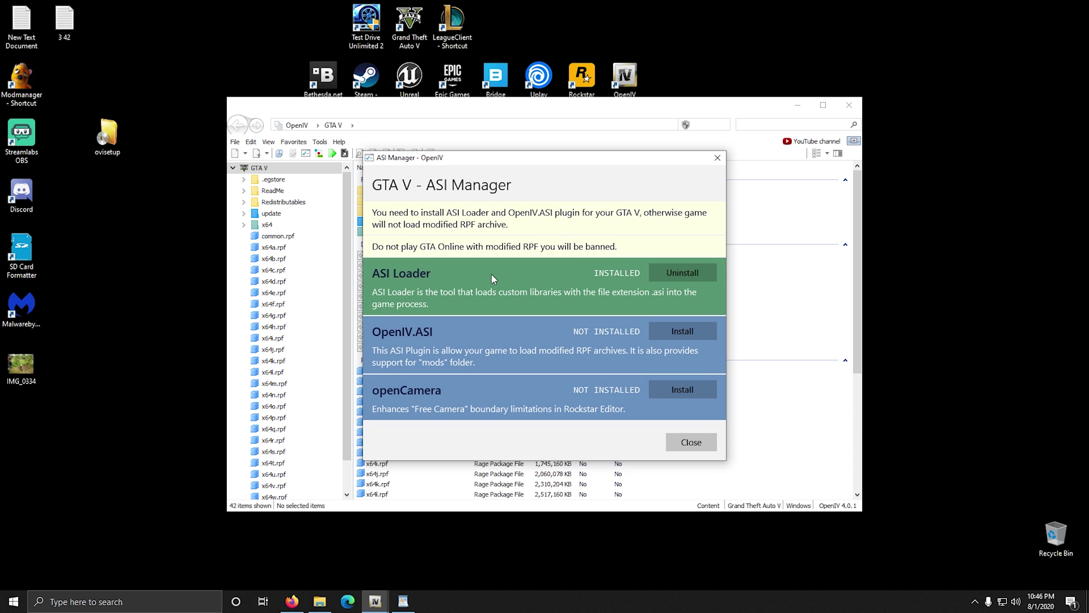
pyautogui.click(682, 332)
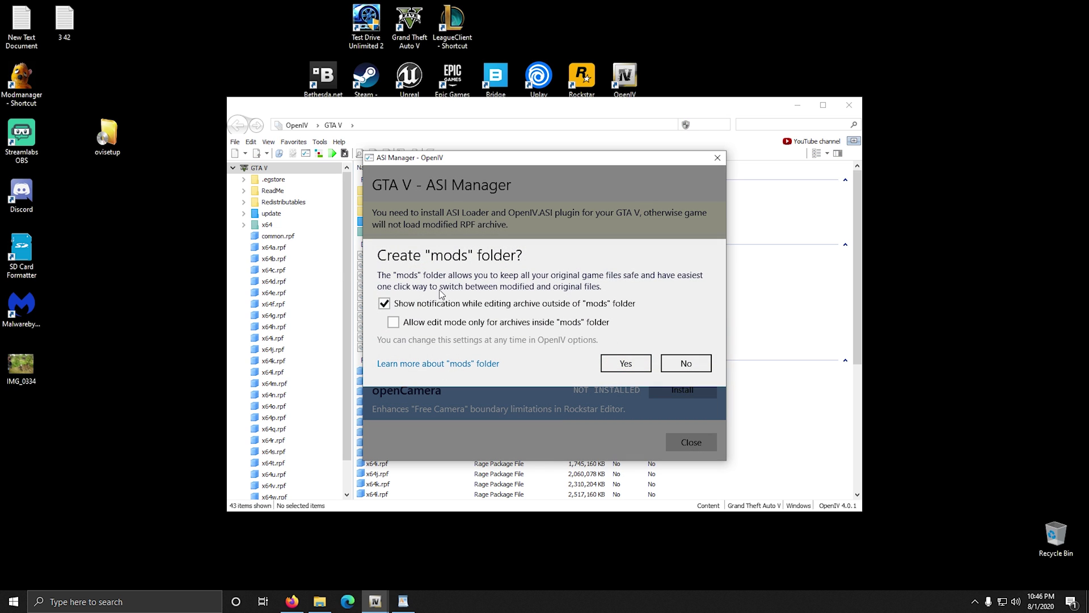
pyautogui.click(625, 363)
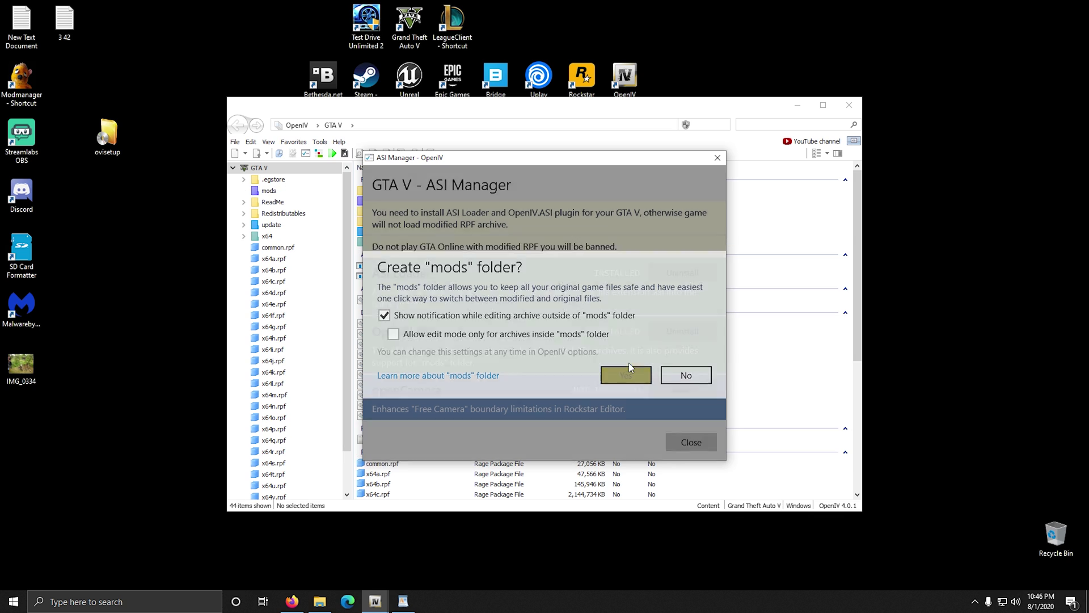
pyautogui.click(691, 442)
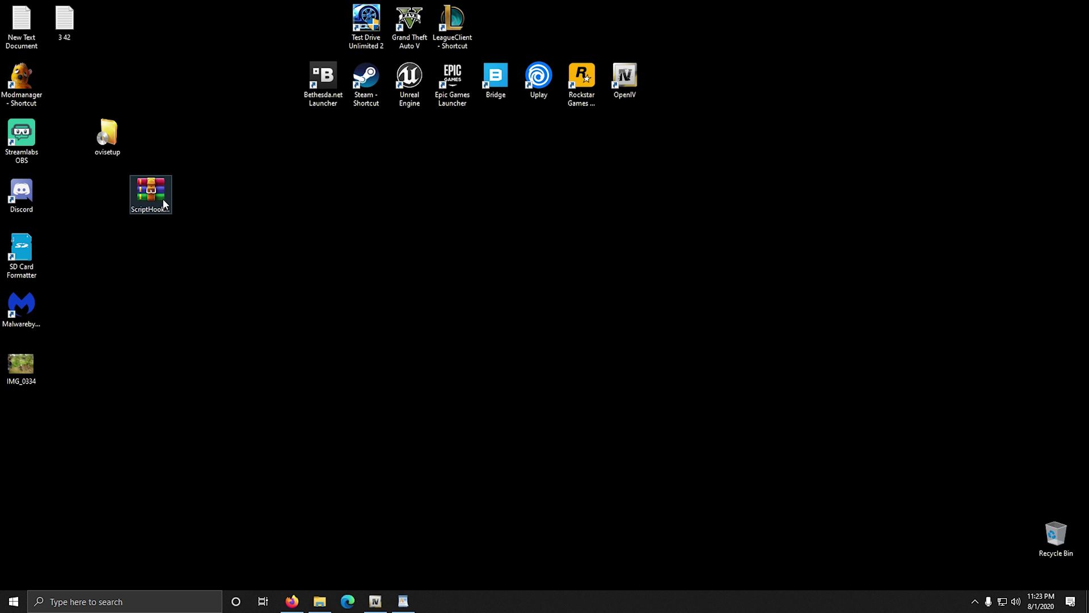
# - Extract the archive to ScriptHookV_1.0.1868.4 and copy the three files in its bin folder
pyautogui.rightClick(163, 200)
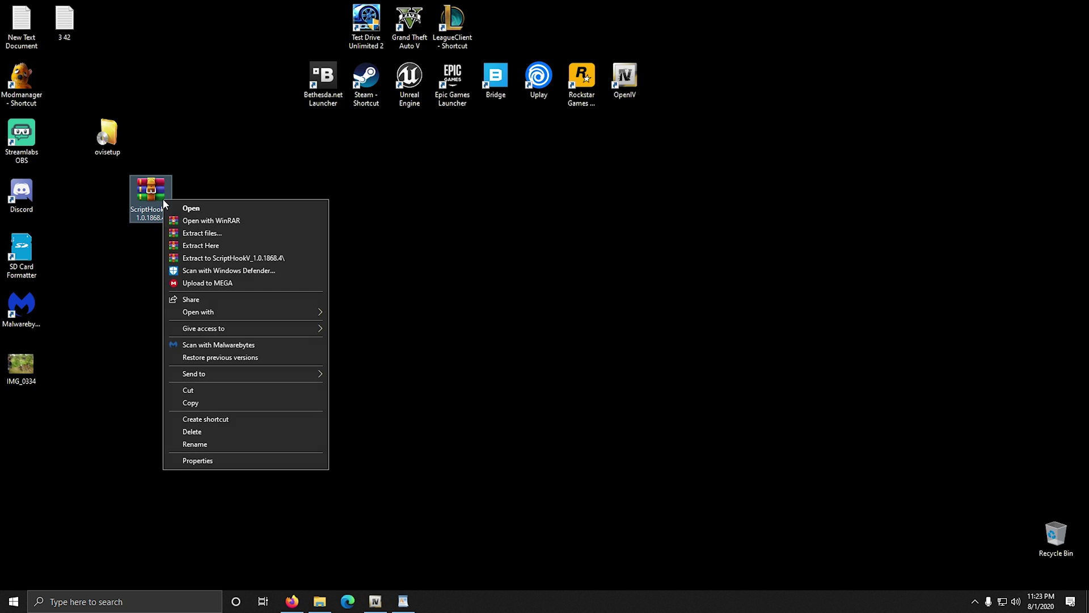
pyautogui.click(261, 258)
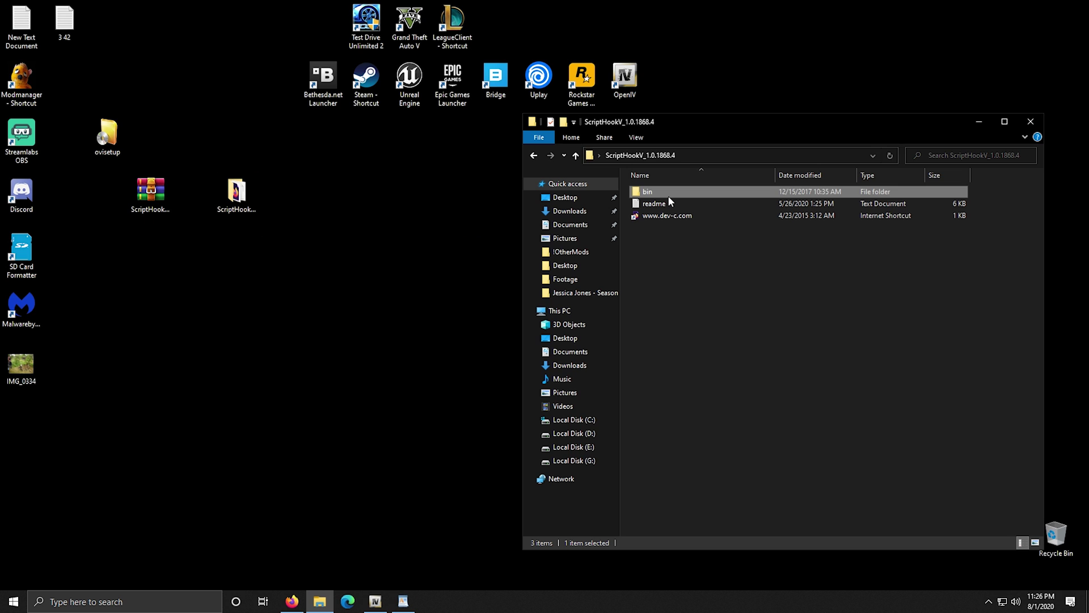
pyautogui.doubleClick(668, 196)
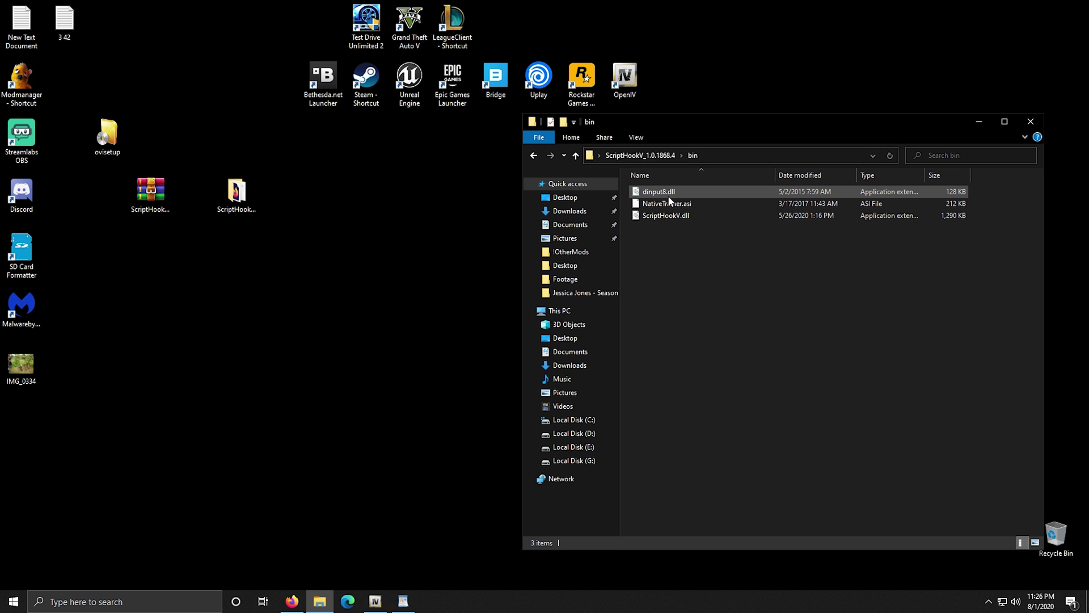
pyautogui.moveTo(663, 196); pyautogui.dragTo(664, 192)
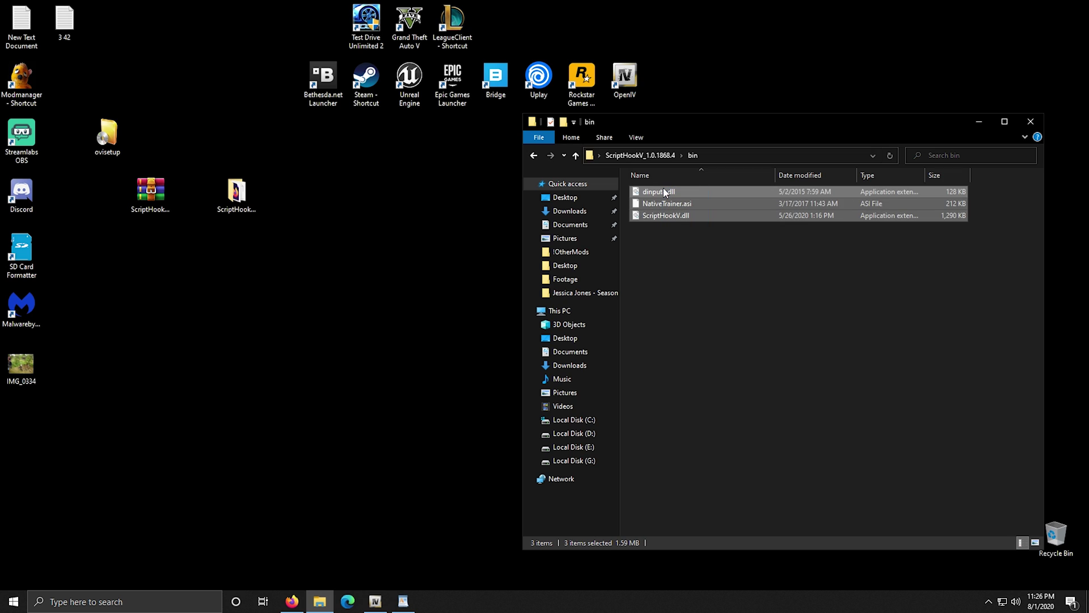
pyautogui.rightClick(664, 194)
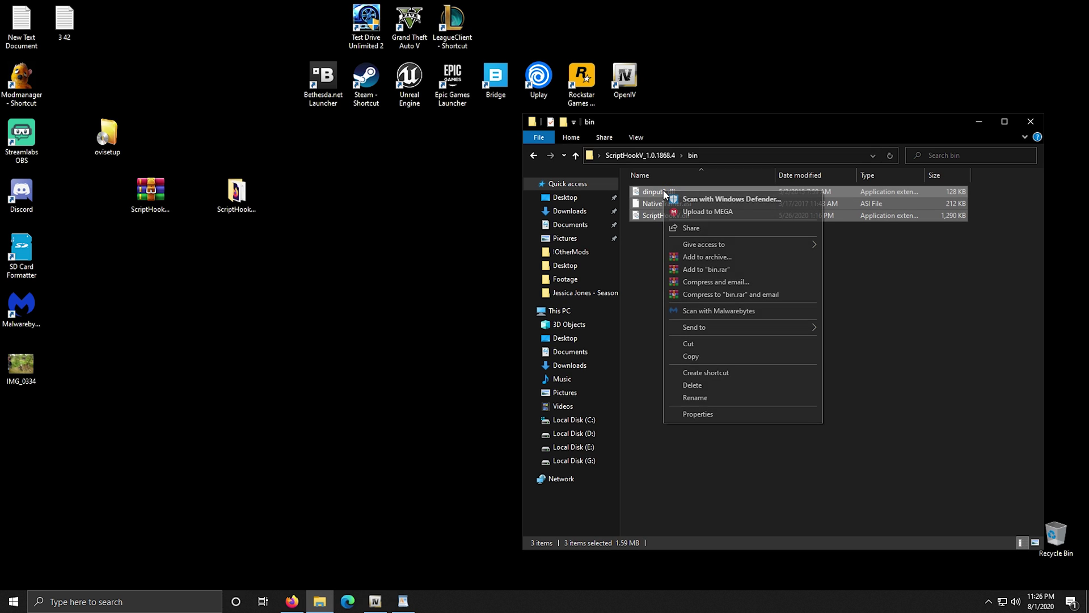
pyautogui.click(691, 357)
# - Open Local Disk (E:) in a second window on the left and go to Program Files\GTAV
pyautogui.rightClick(570, 447)
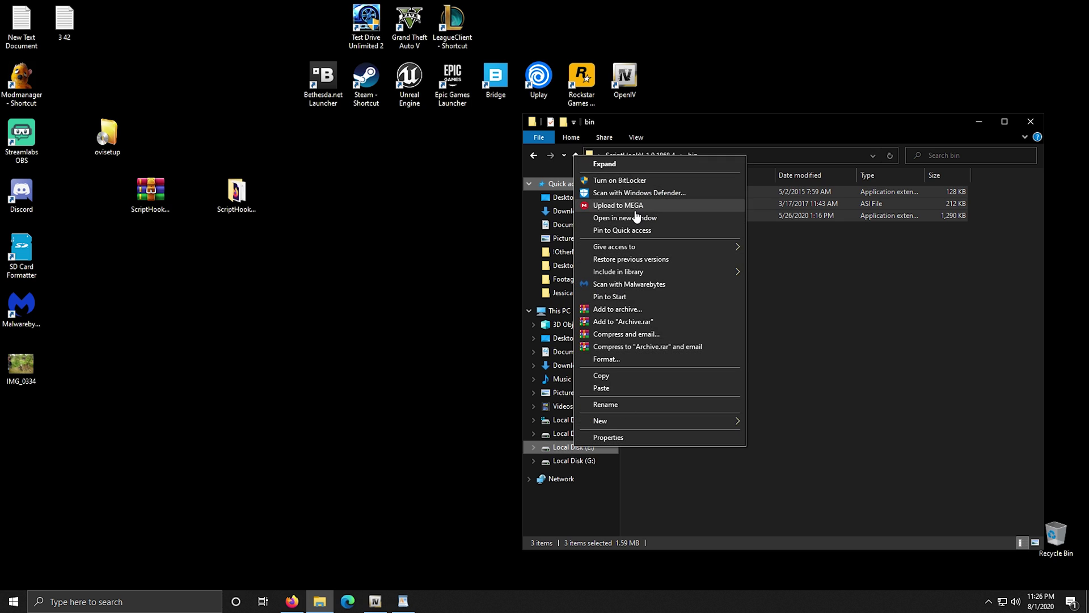
pyautogui.click(637, 218)
pyautogui.moveTo(744, 122); pyautogui.dragTo(372, 108)
pyautogui.moveTo(596, 221); pyautogui.dragTo(508, 221)
pyautogui.doubleClick(227, 273)
pyautogui.doubleClick(207, 179)
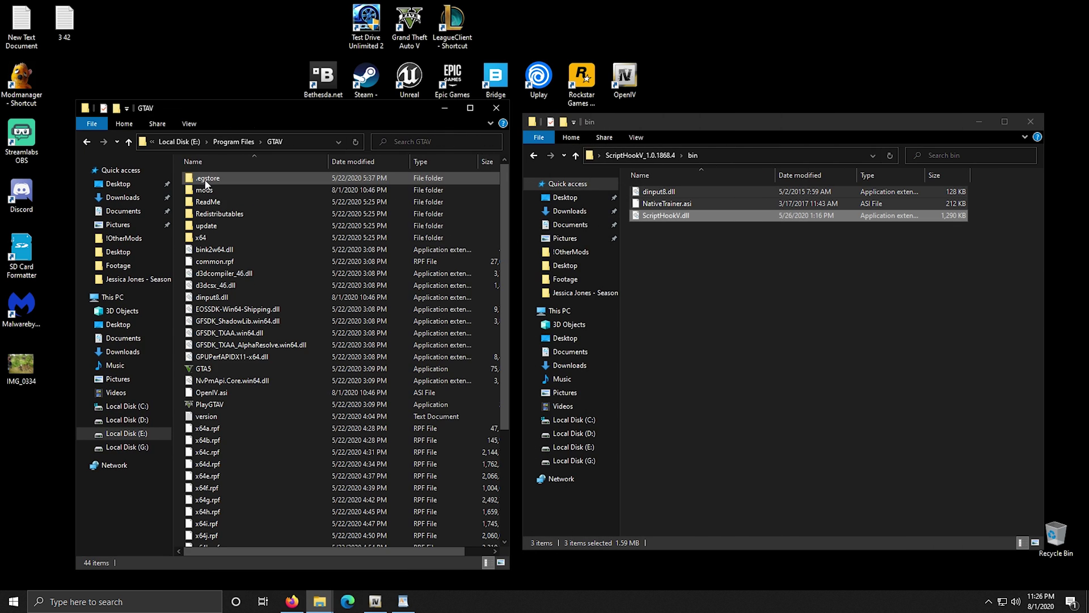
# - Paste the ScriptHook files into GTAV, replacing the existing dinput8.dll
pyautogui.rightClick(178, 312)
pyautogui.click(208, 394)
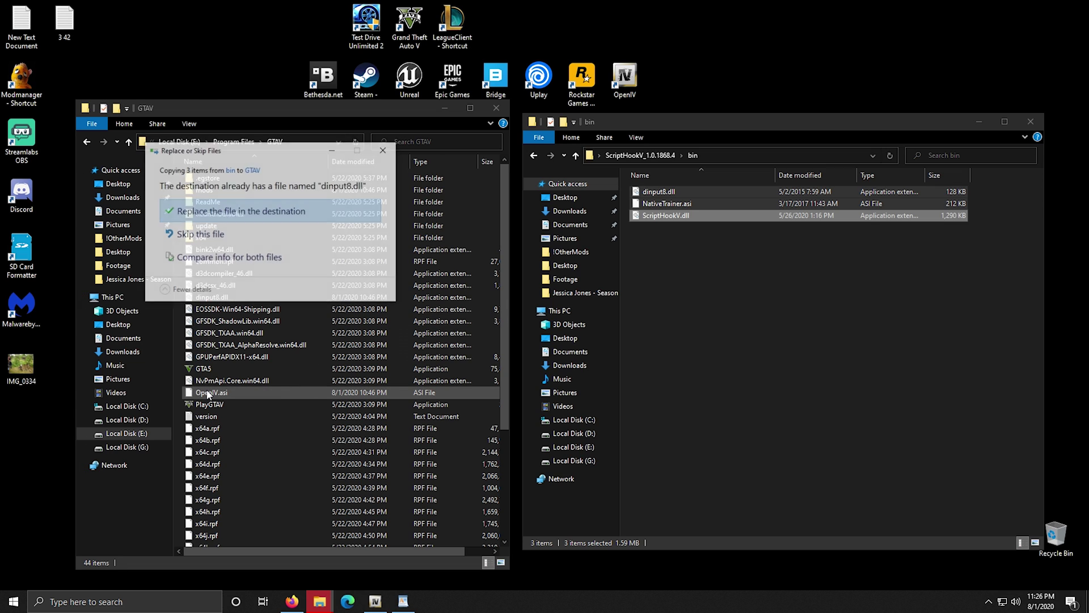
pyautogui.click(274, 207)
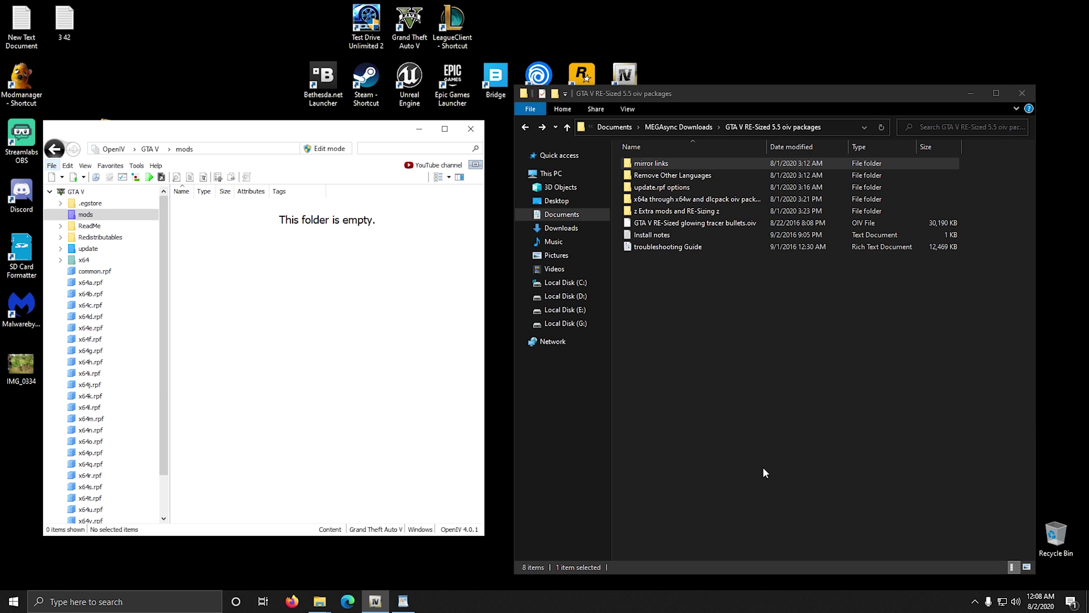
# - Open the Remove Other Languages folder to list its language folders
pyautogui.doubleClick(693, 176)
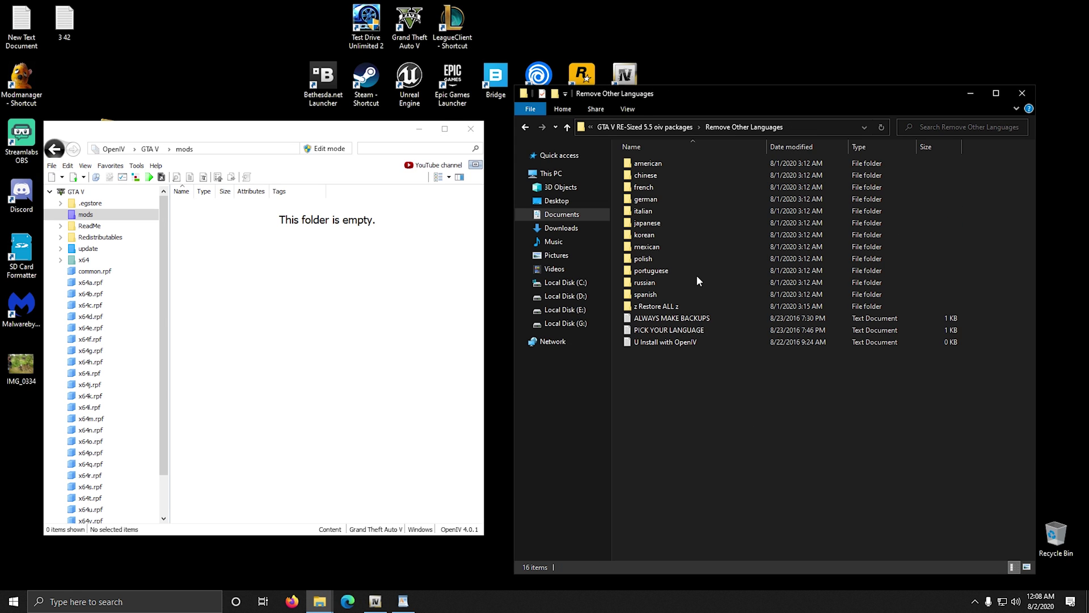